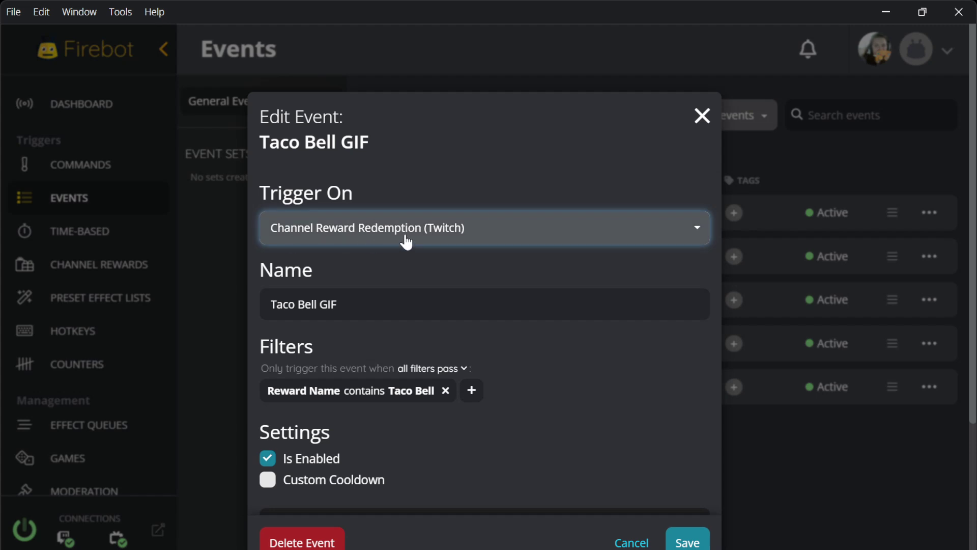
Step: Inspect the Taco Bell GIF event's name and reward name filter with its comparison options, and save the filter as is
{"action": "scroll", "coordinate": [350, 299], "scroll_direction": "down", "scroll_amount": 3}
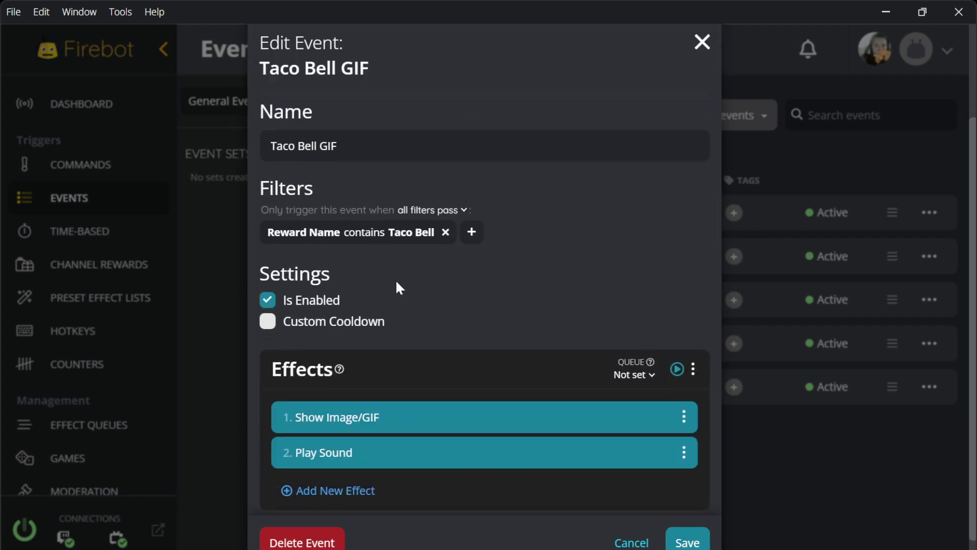
{"action": "left_click", "coordinate": [379, 148]}
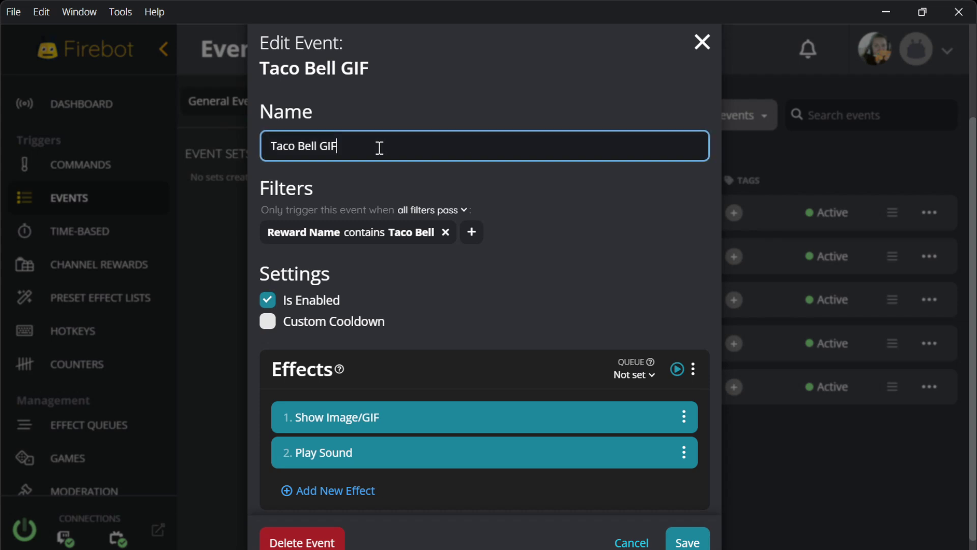
{"action": "left_click", "coordinate": [356, 233]}
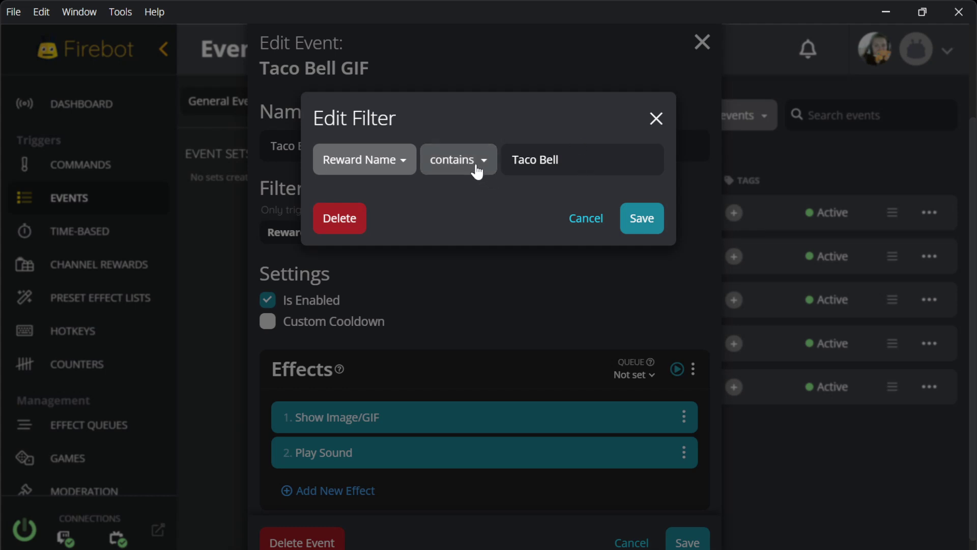
{"action": "left_click", "coordinate": [469, 167]}
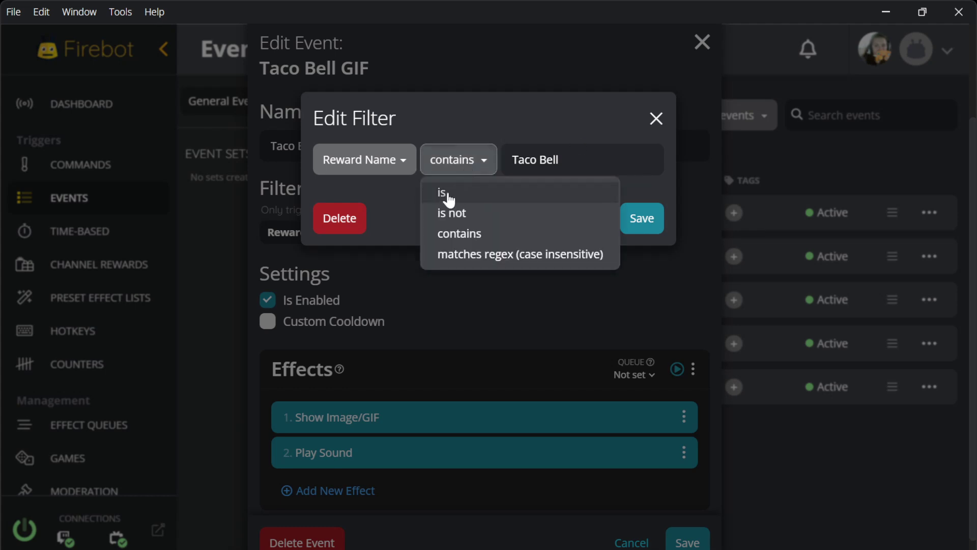
{"action": "left_click", "coordinate": [598, 164]}
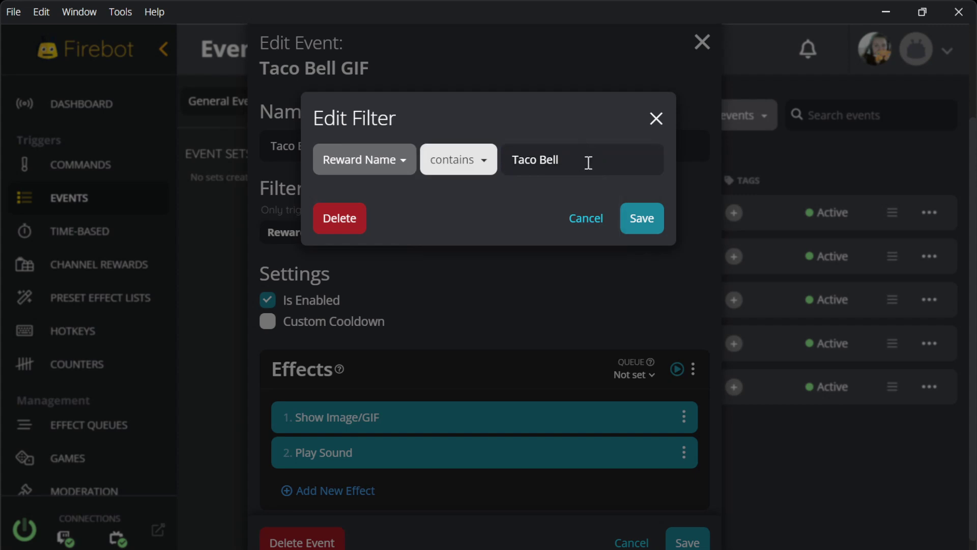
{"action": "left_click", "coordinate": [589, 162]}
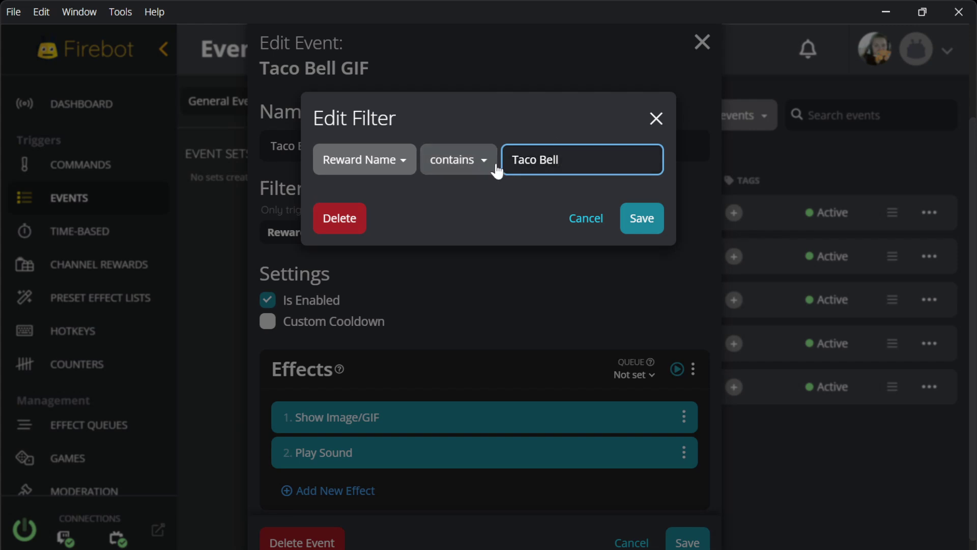
{"action": "left_click", "coordinate": [636, 219]}
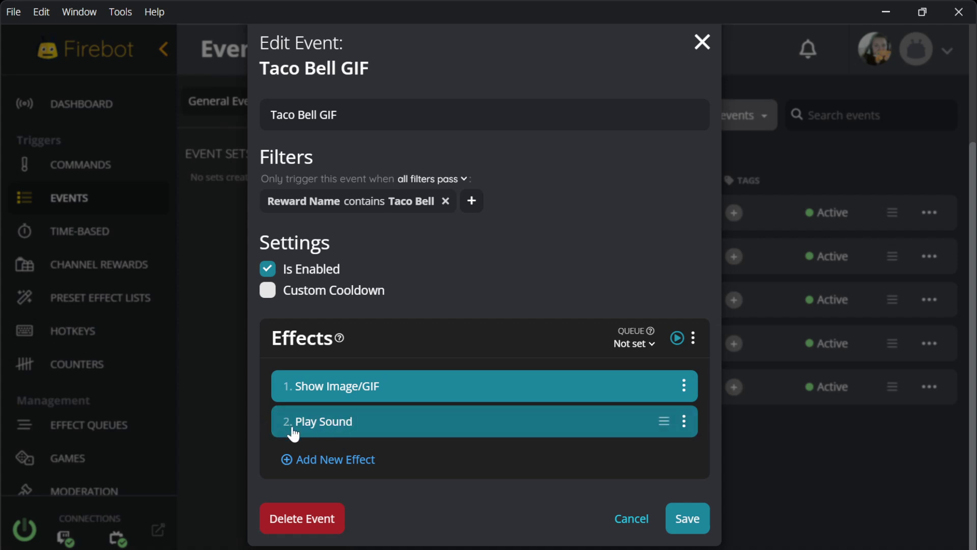
Step: Open the Show Image/GIF effect for editing and compare its preset and custom overlay display locations, leaving it on Custom
{"action": "left_click", "coordinate": [685, 392]}
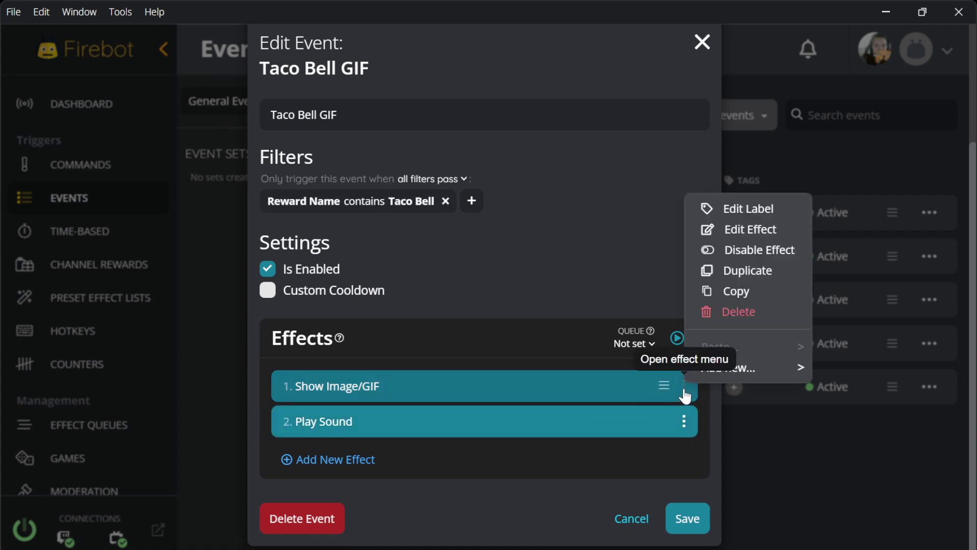
{"action": "left_click", "coordinate": [720, 230]}
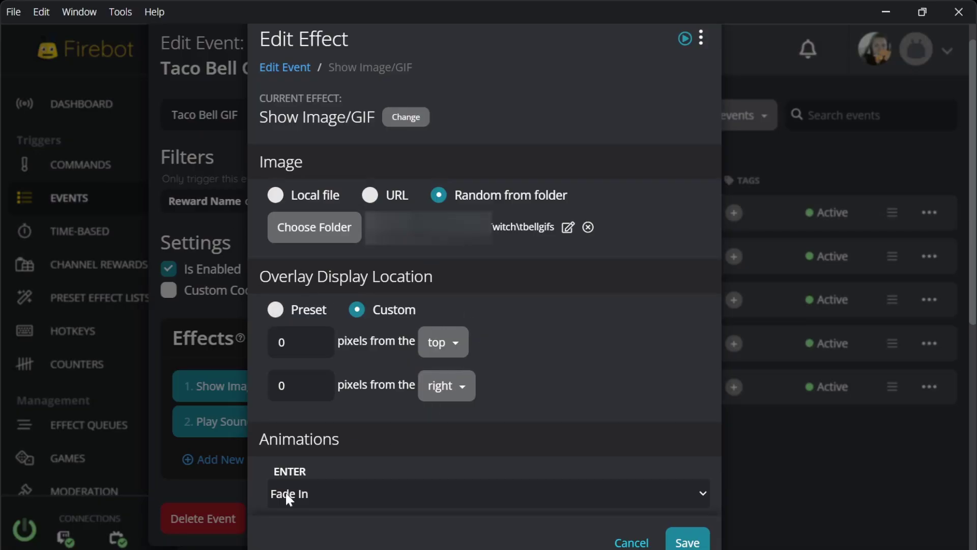
{"action": "left_click", "coordinate": [276, 311]}
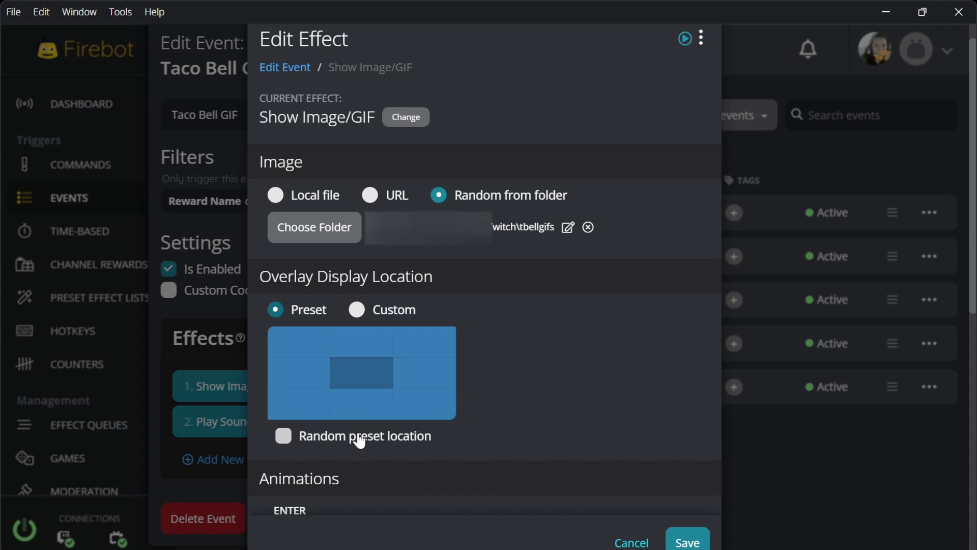
{"action": "left_click", "coordinate": [358, 310]}
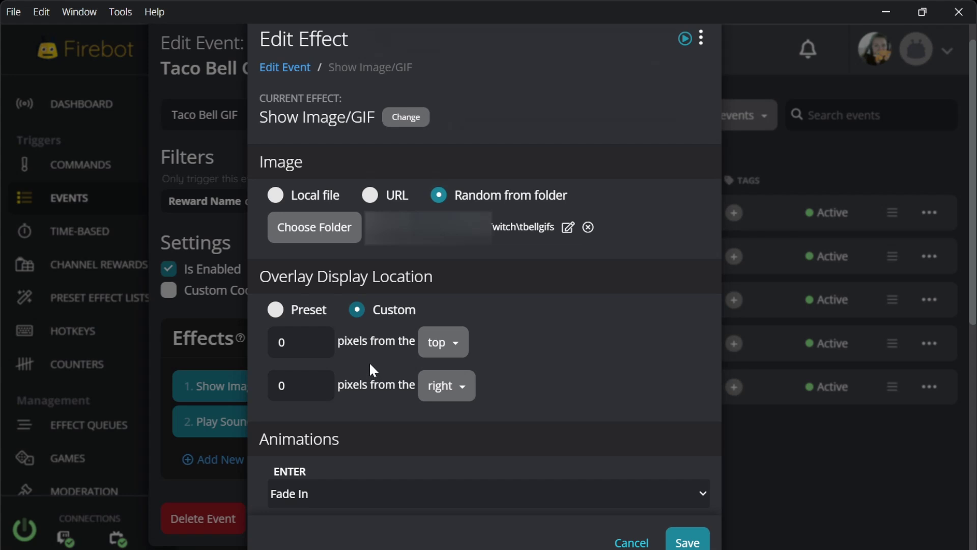
Step: Examine the Show Image/GIF effect's enter, inbetween and exit animations, custom duration option, dimensions and display duration
{"action": "scroll", "coordinate": [371, 369], "scroll_direction": "down", "scroll_amount": 5}
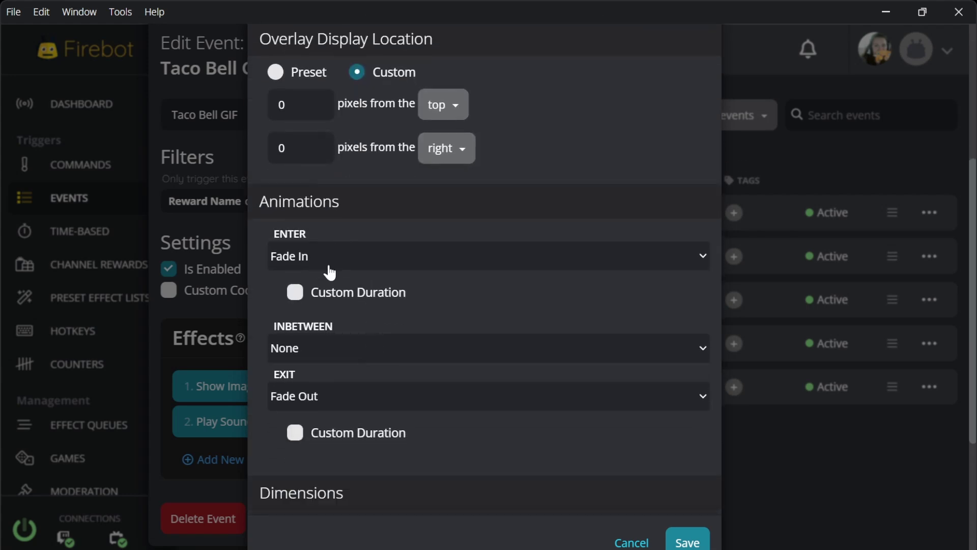
{"action": "scroll", "coordinate": [326, 255], "scroll_direction": "down", "scroll_amount": 2}
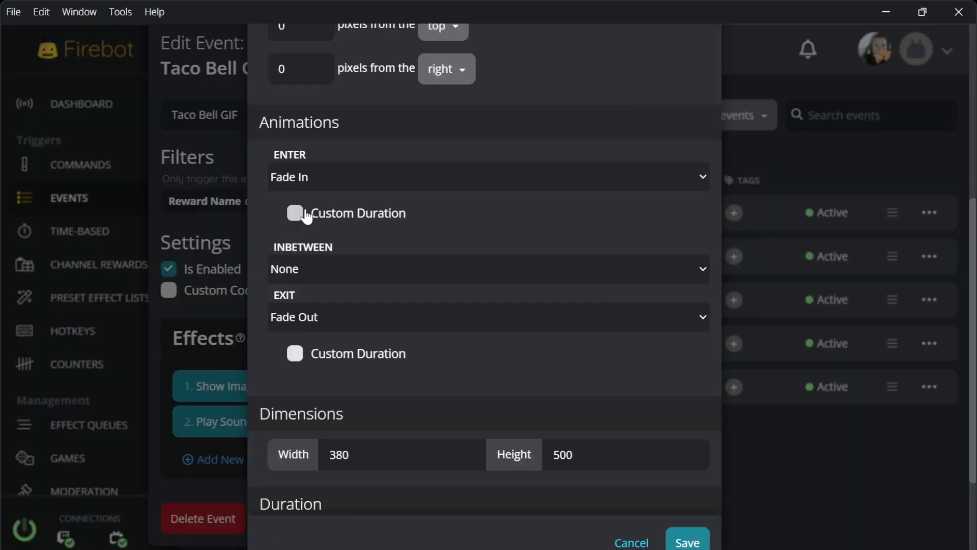
{"action": "left_click", "coordinate": [296, 213]}
{"action": "left_click", "coordinate": [299, 216]}
{"action": "left_click", "coordinate": [319, 276]}
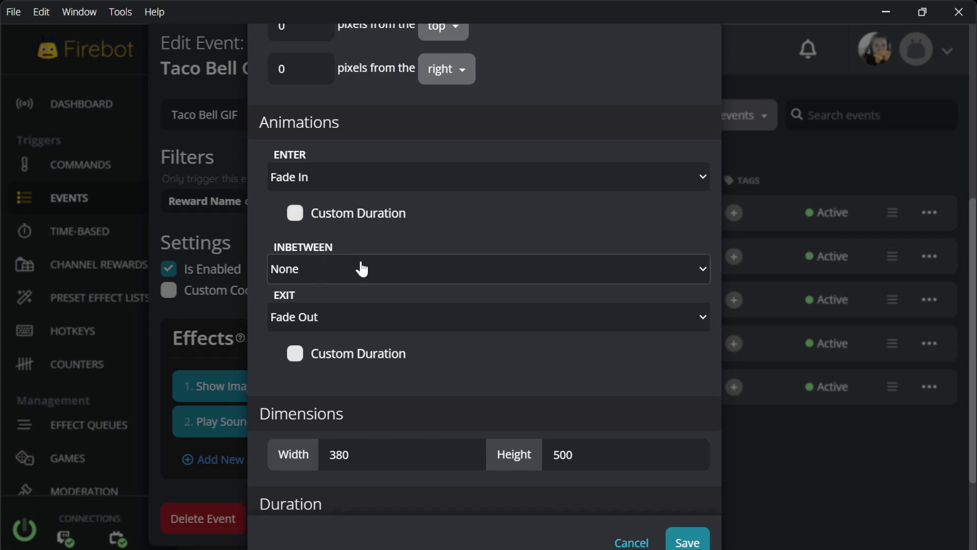
{"action": "scroll", "coordinate": [340, 328], "scroll_direction": "down", "scroll_amount": 3}
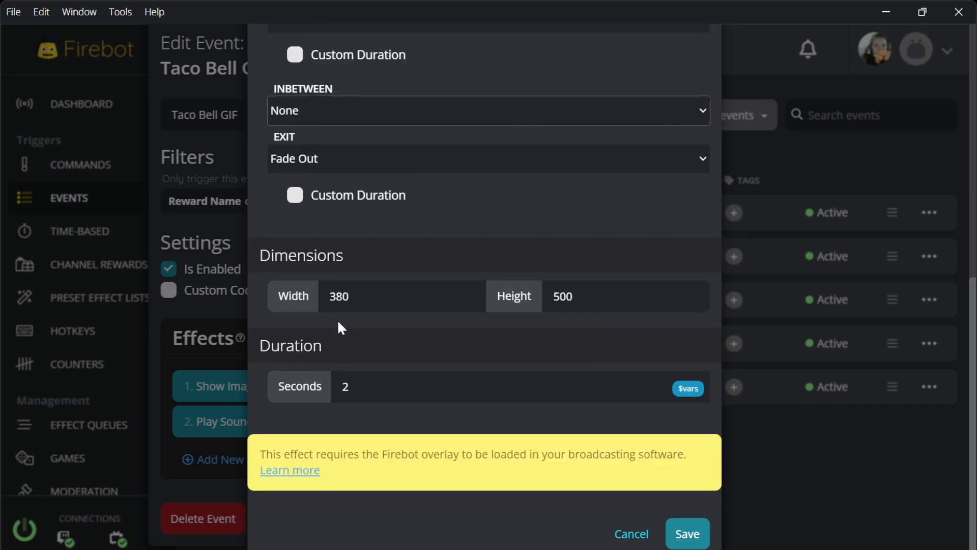
{"action": "scroll", "coordinate": [408, 181], "scroll_direction": "up", "scroll_amount": 3}
{"action": "scroll", "coordinate": [405, 186], "scroll_direction": "down", "scroll_amount": 3}
{"action": "scroll", "coordinate": [406, 185], "scroll_direction": "down", "scroll_amount": 1}
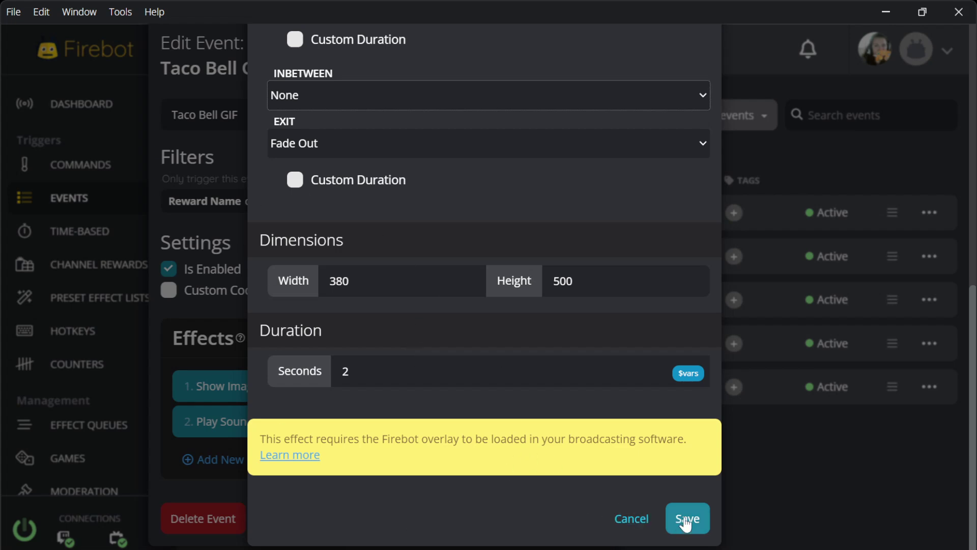
{"action": "scroll", "coordinate": [589, 365], "scroll_direction": "up", "scroll_amount": 5}
{"action": "scroll", "coordinate": [586, 367], "scroll_direction": "down", "scroll_amount": 5}
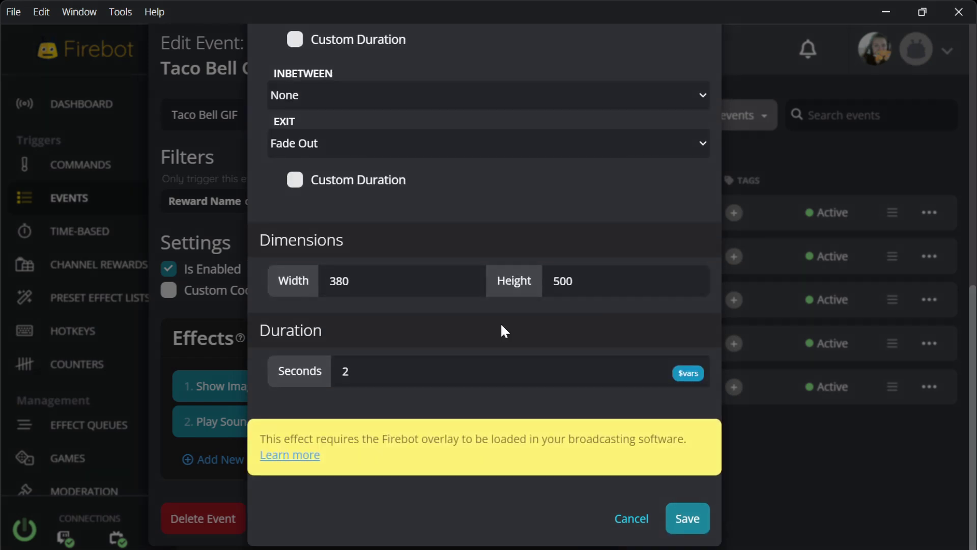
Step: View the instructions for adding the Firebot overlay to broadcasting software, and save the Show Image/GIF effect
{"action": "left_click", "coordinate": [311, 456]}
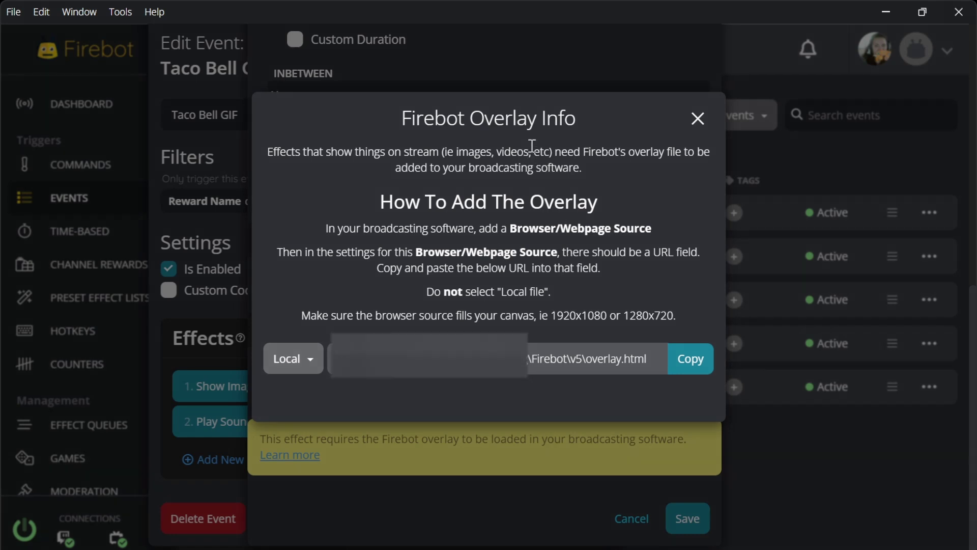
{"action": "left_click", "coordinate": [696, 119]}
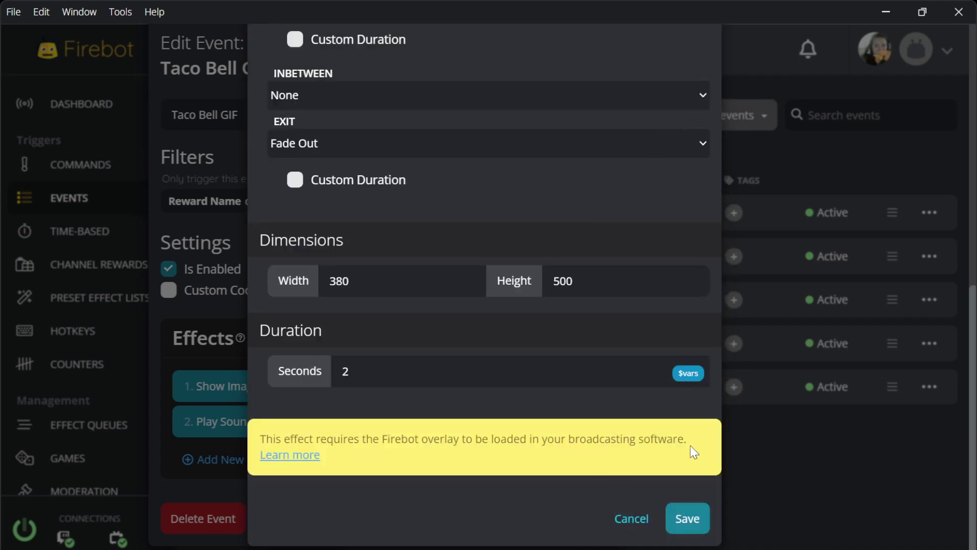
{"action": "left_click", "coordinate": [684, 526]}
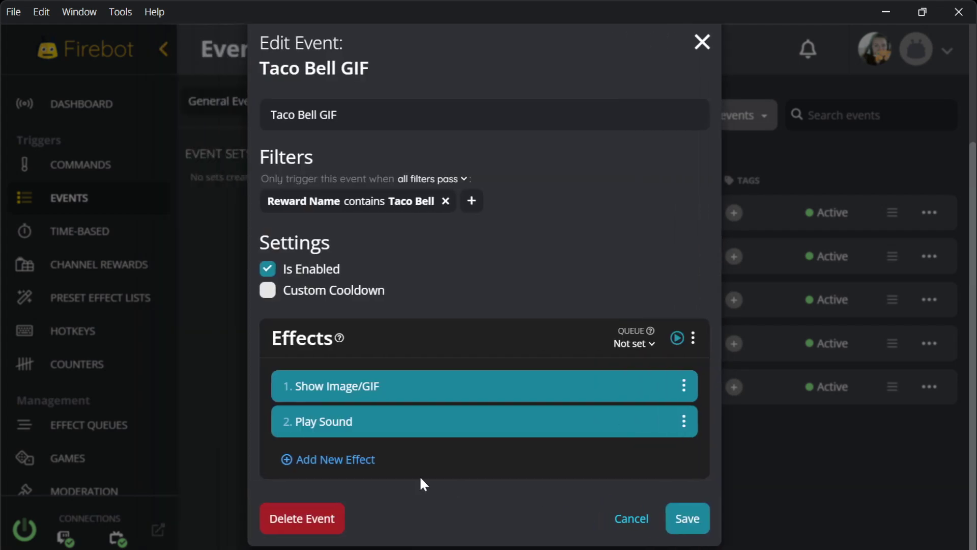
Step: Review the Play Sound effect's file, volume and audio output device options, and save the effect and the Taco Bell GIF event
{"action": "left_click", "coordinate": [439, 420]}
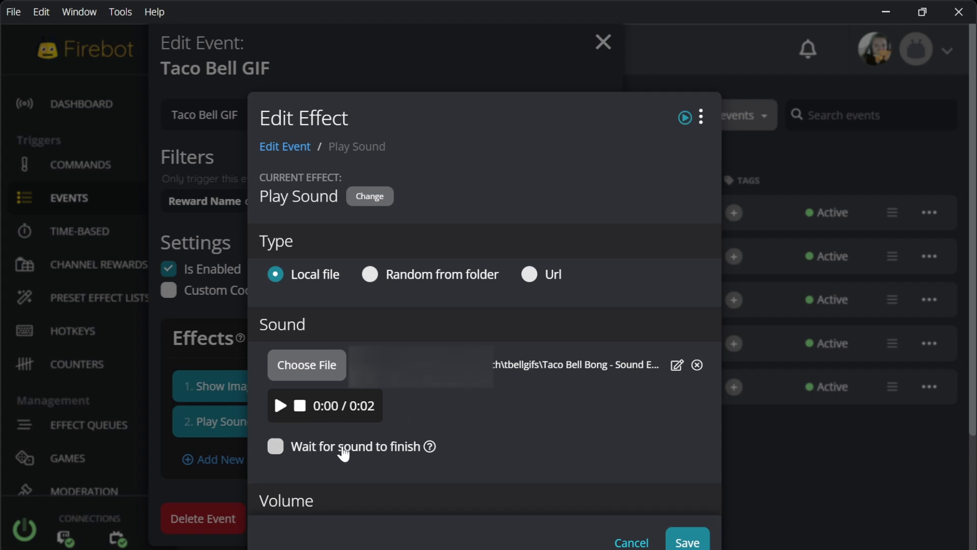
{"action": "mouse_move", "coordinate": [432, 451]}
{"action": "scroll", "coordinate": [354, 427], "scroll_direction": "down", "scroll_amount": 3}
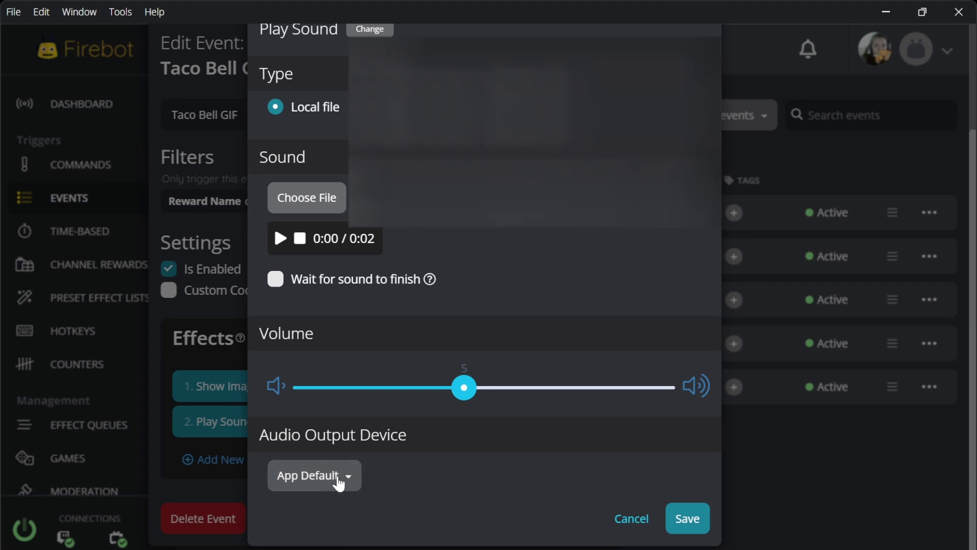
{"action": "left_click", "coordinate": [342, 479]}
{"action": "scroll", "coordinate": [350, 522], "scroll_direction": "down", "scroll_amount": 1}
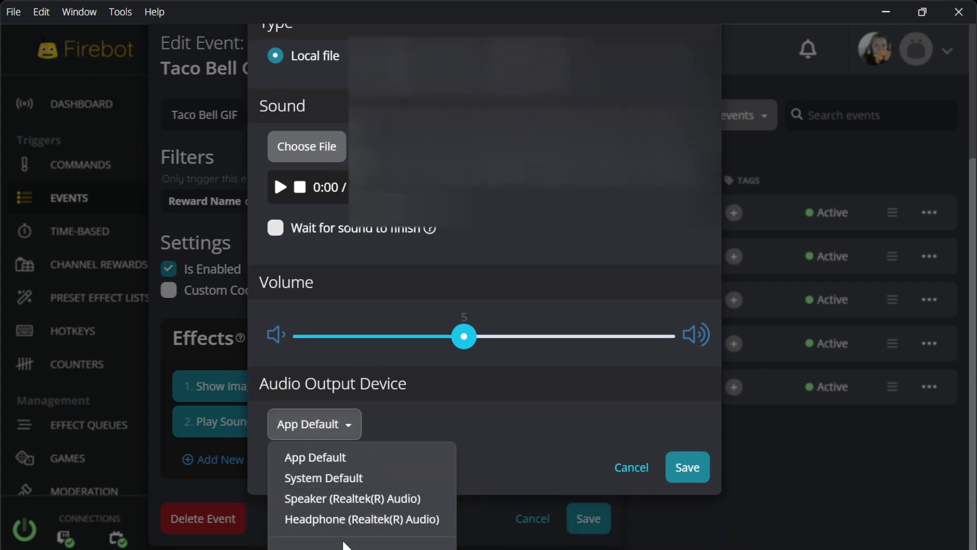
{"action": "left_click", "coordinate": [407, 418]}
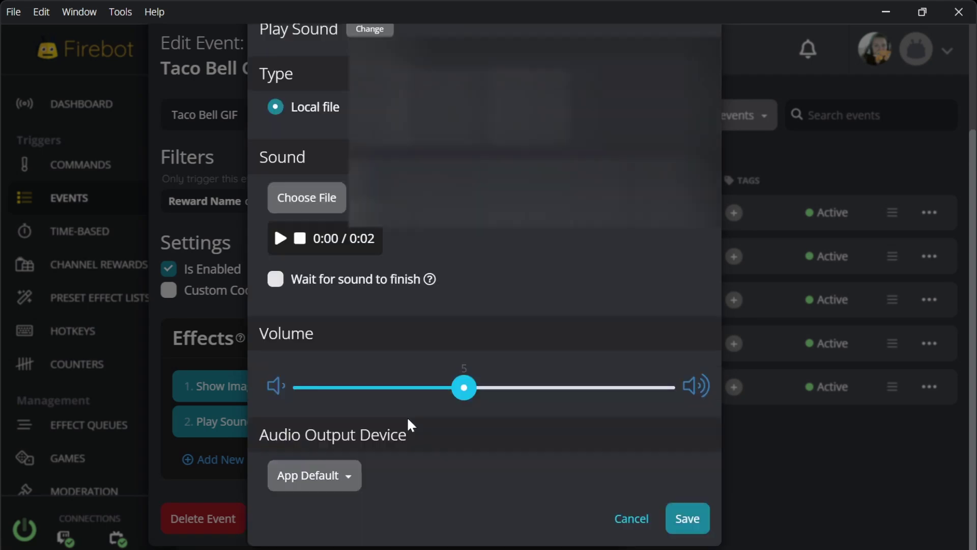
{"action": "left_click", "coordinate": [683, 518]}
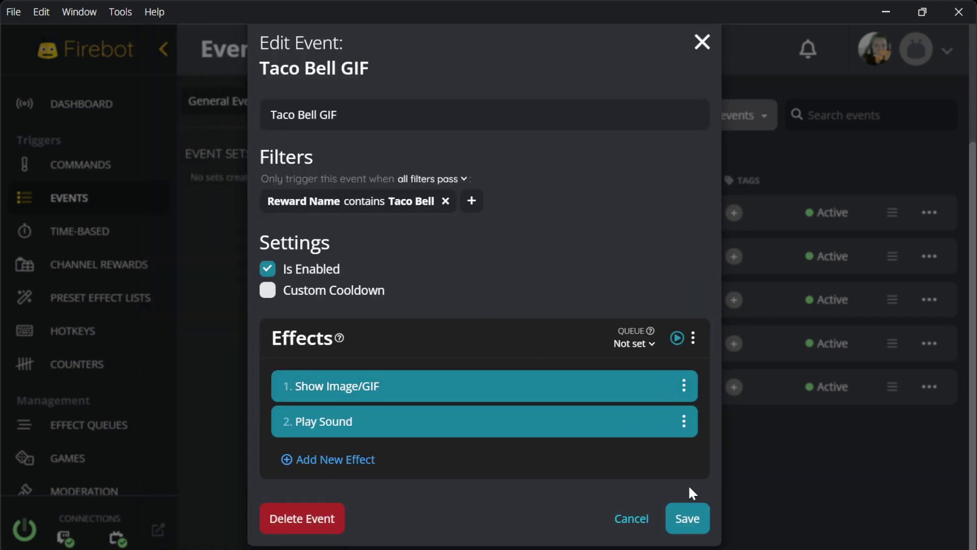
{"action": "left_click", "coordinate": [689, 529]}
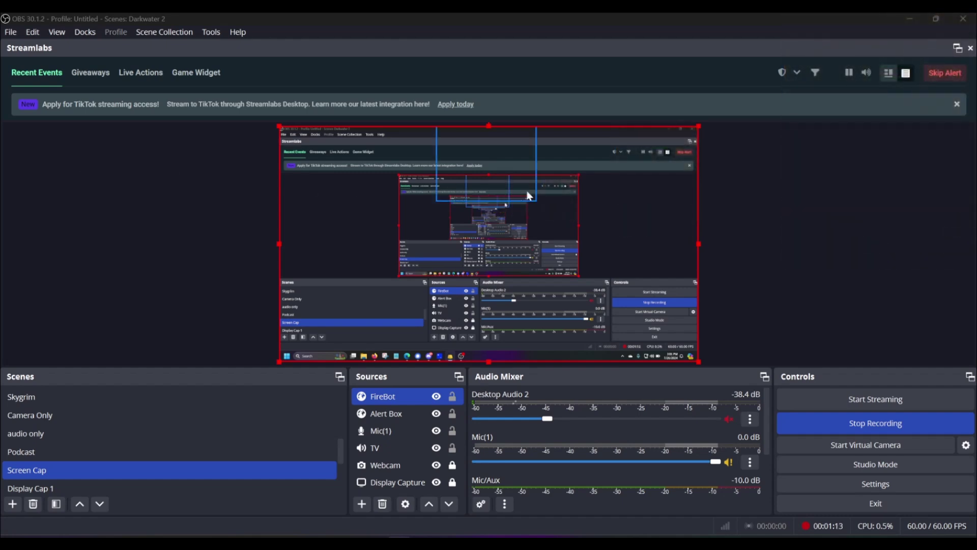
Step: Switch to OBS and move the FireBot source left past the canvas edge, then back toward the right
{"action": "left_click_drag", "start_coordinate": [586, 217], "coordinate": [333, 195]}
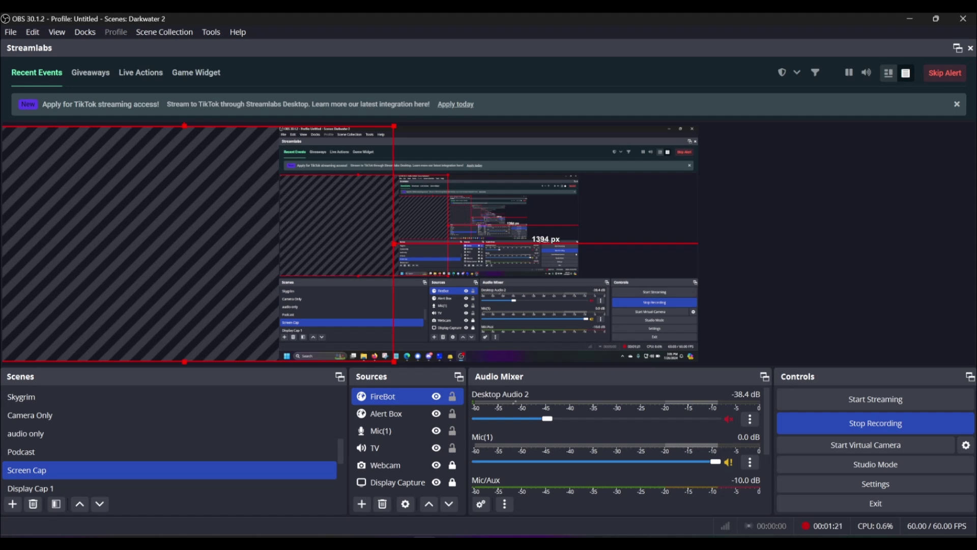
{"action": "left_click_drag", "start_coordinate": [174, 183], "coordinate": [310, 185]}
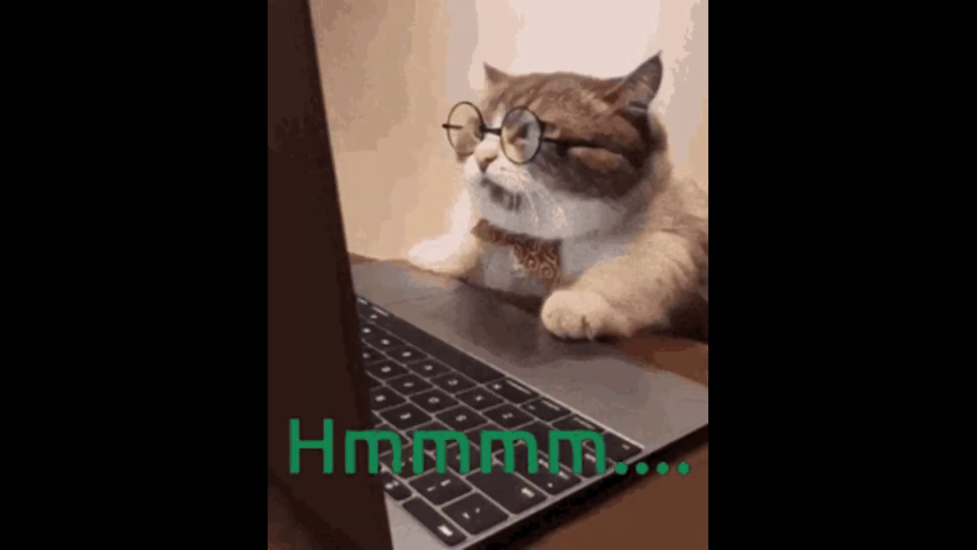